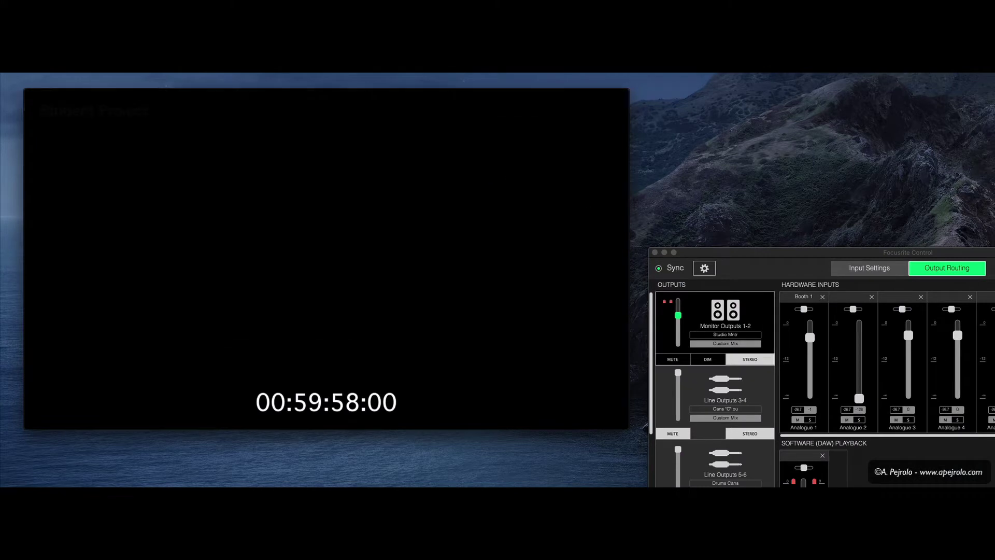
Step: Check the movie's format details in QuickTime's Movie Inspector: 29.97 fps video, 48 kHz audio
mouse_move(458, 167)
key(super+i)
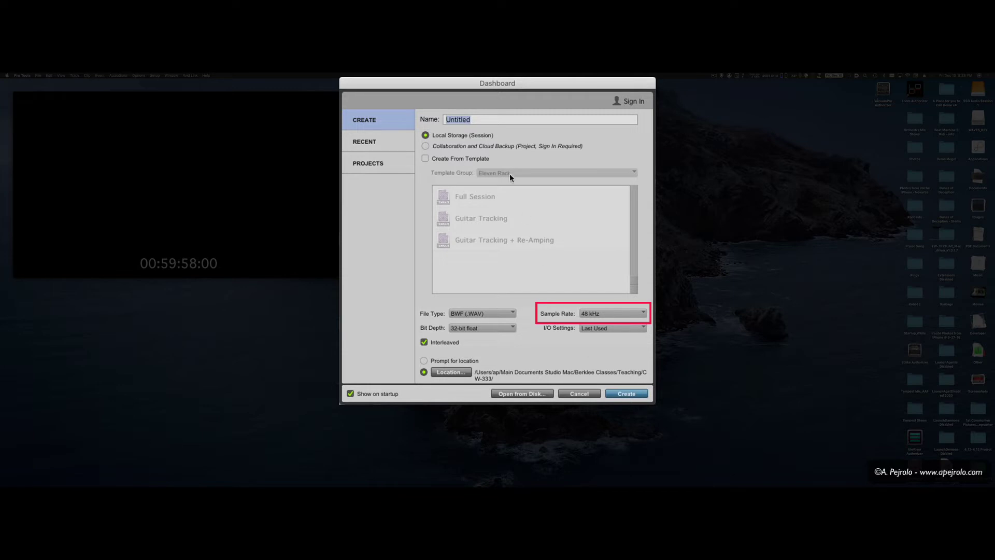
Step: Create a new 48 kHz session named 'Sync' and start importing a video file
text(Sync)
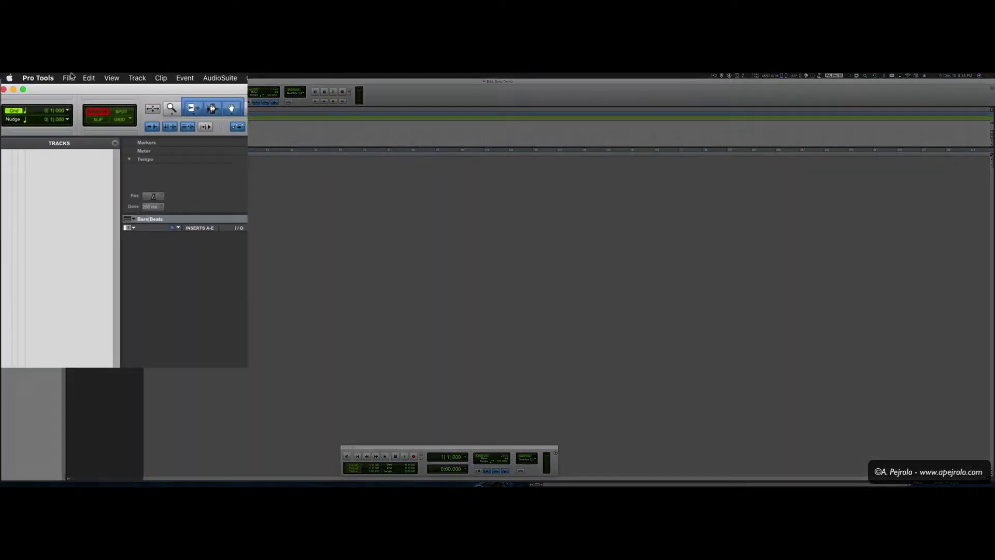
click(39, 75)
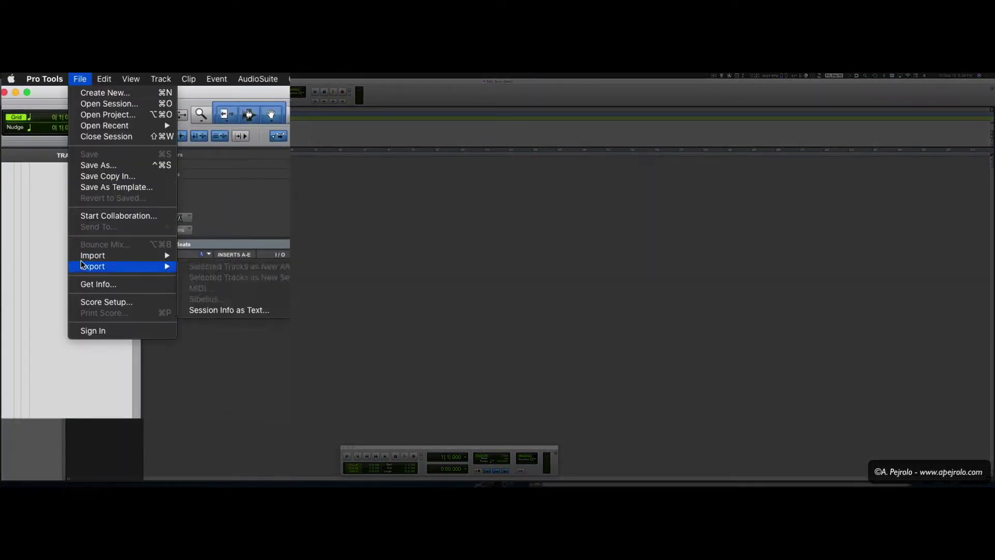
mouse_move(85, 258)
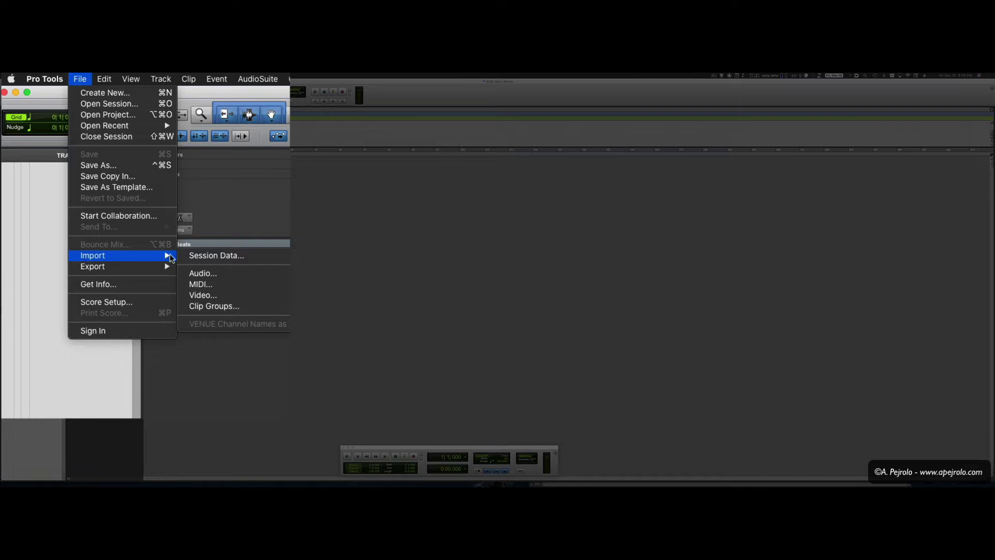
click(224, 299)
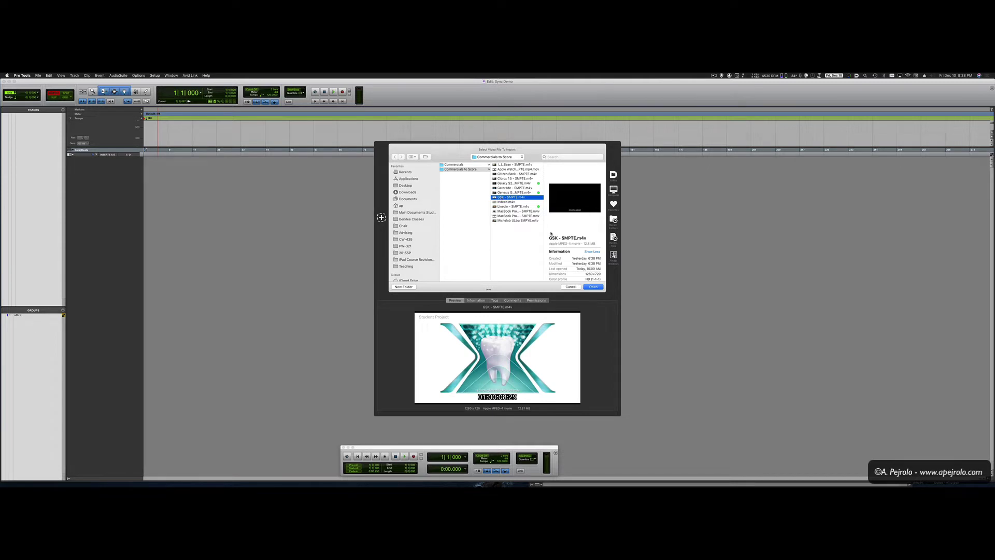
Step: Import GSK - SMPTE.m4v with its audio at Session Start, storing it in Video Files
click(593, 288)
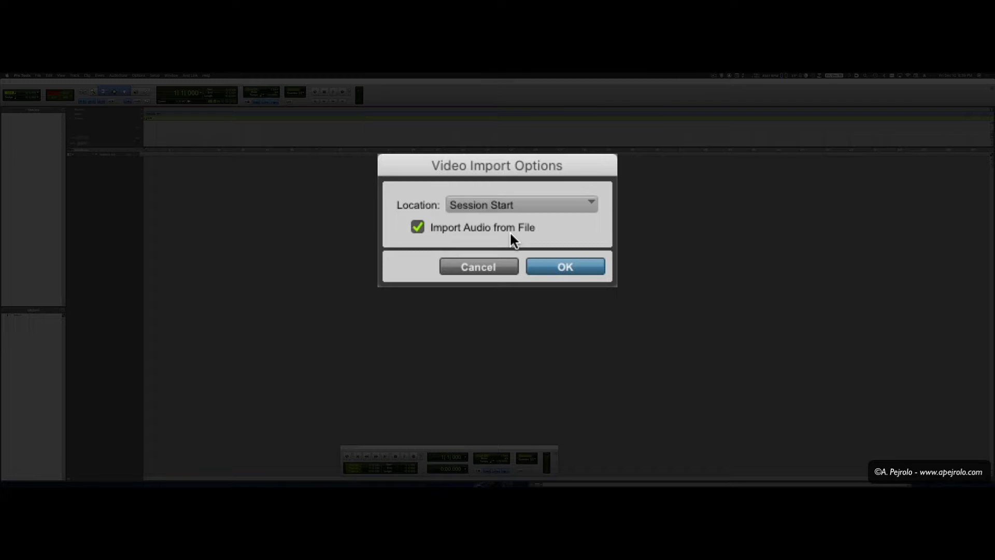
click(480, 205)
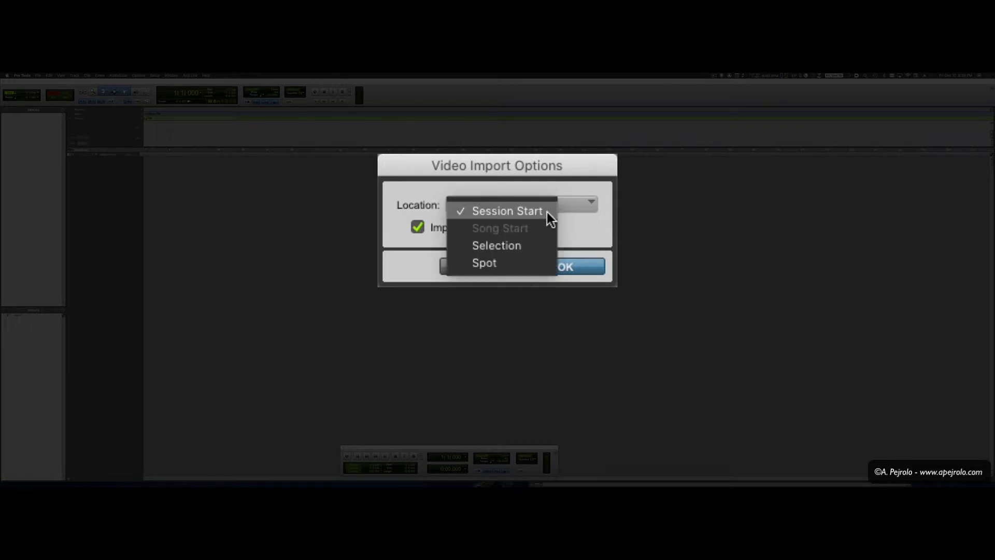
click(532, 189)
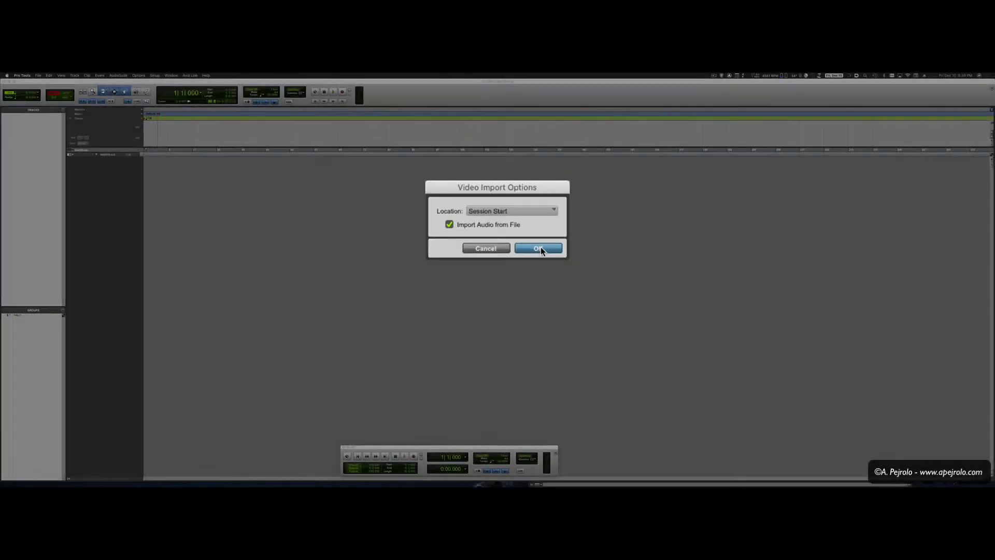
click(566, 266)
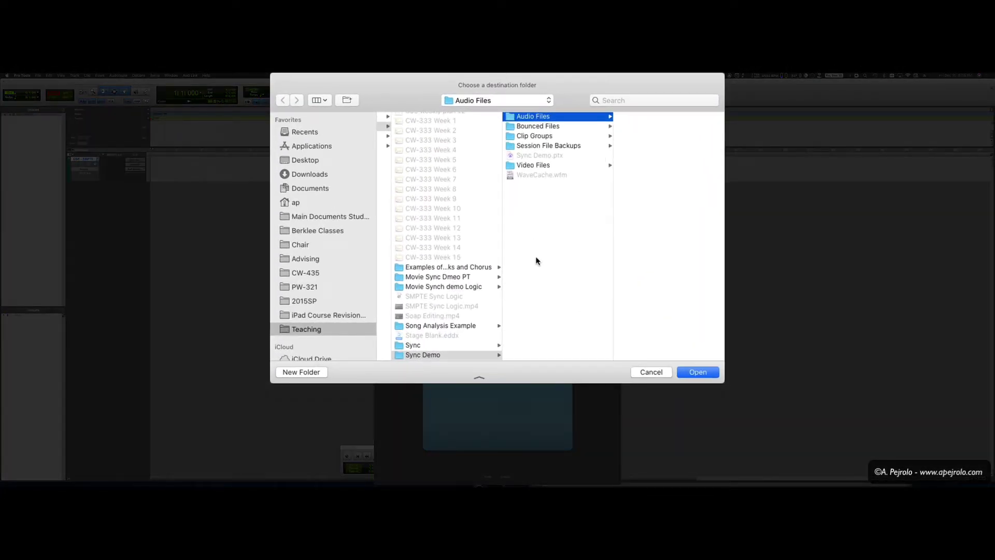
click(530, 164)
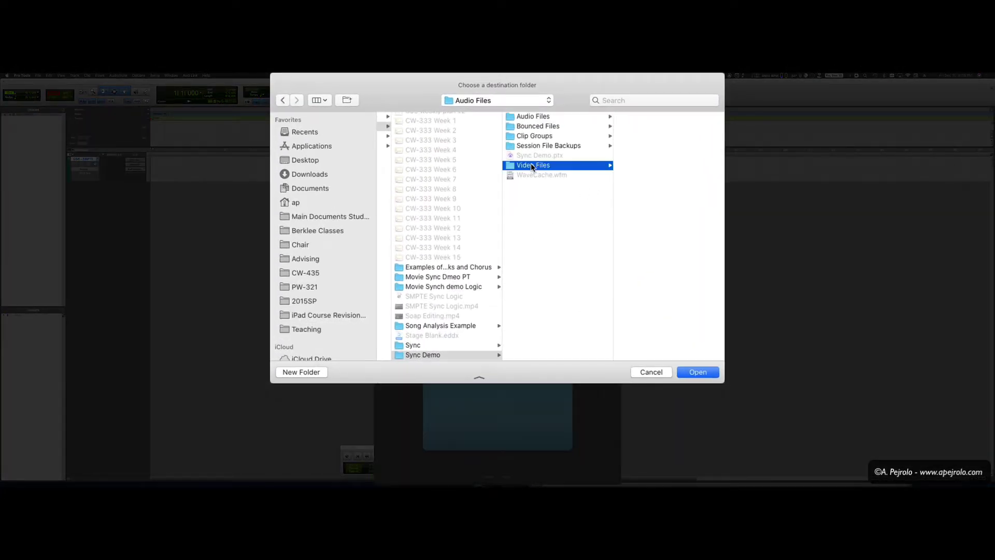
click(694, 373)
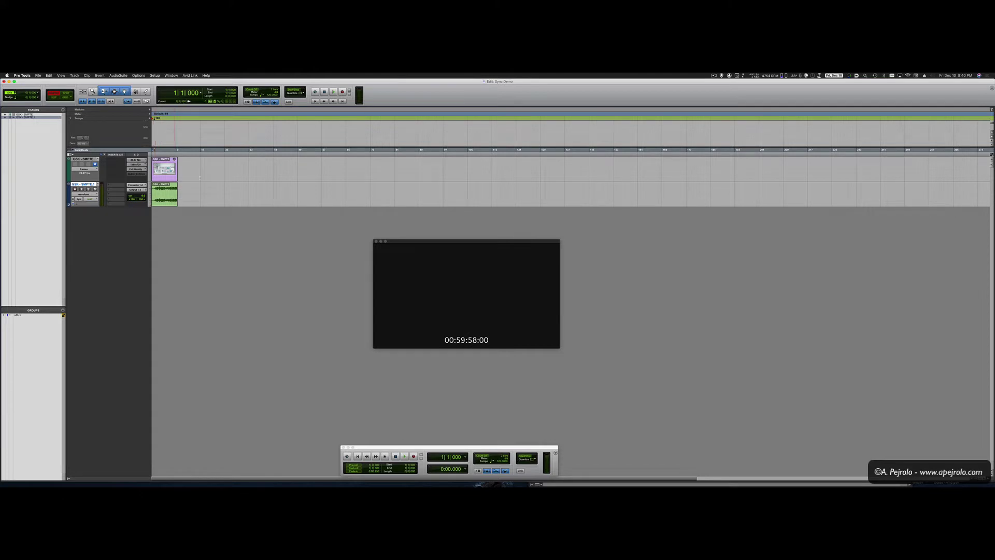
key(space)
key(space)
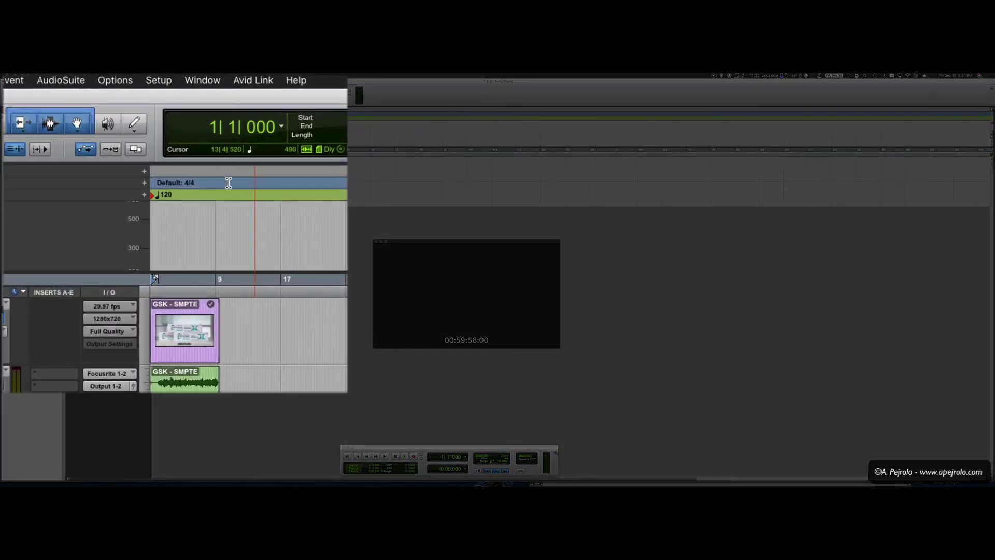
click(159, 81)
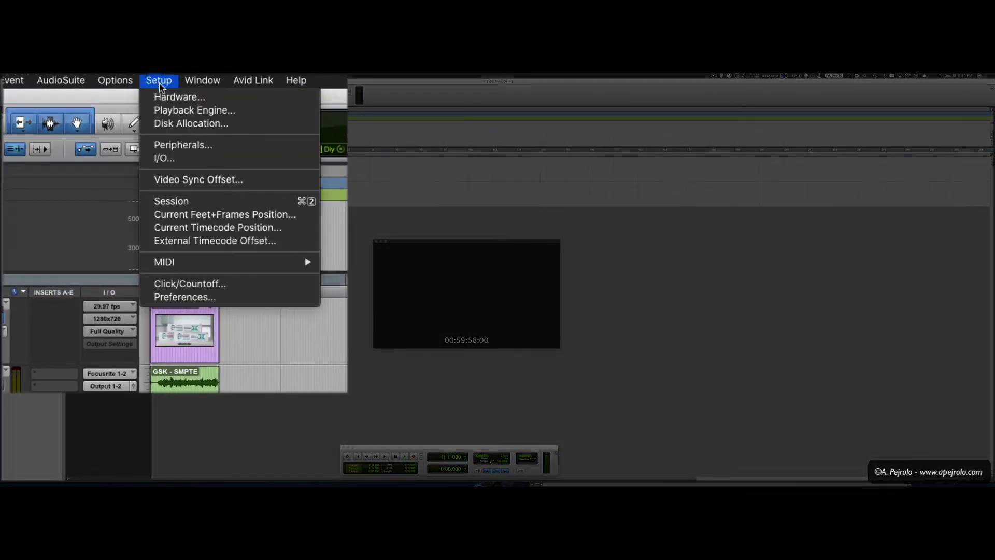
click(203, 206)
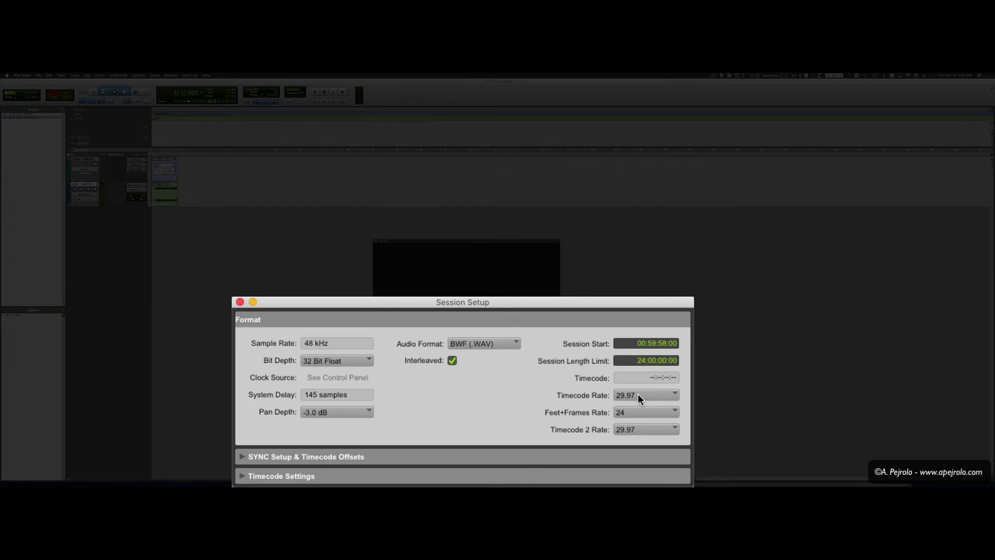
key(super+w)
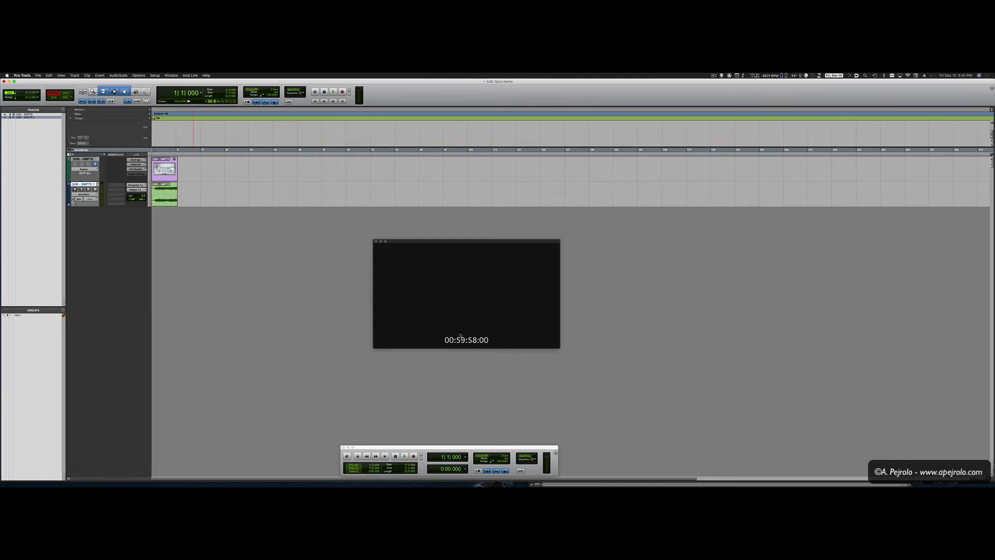
key(space)
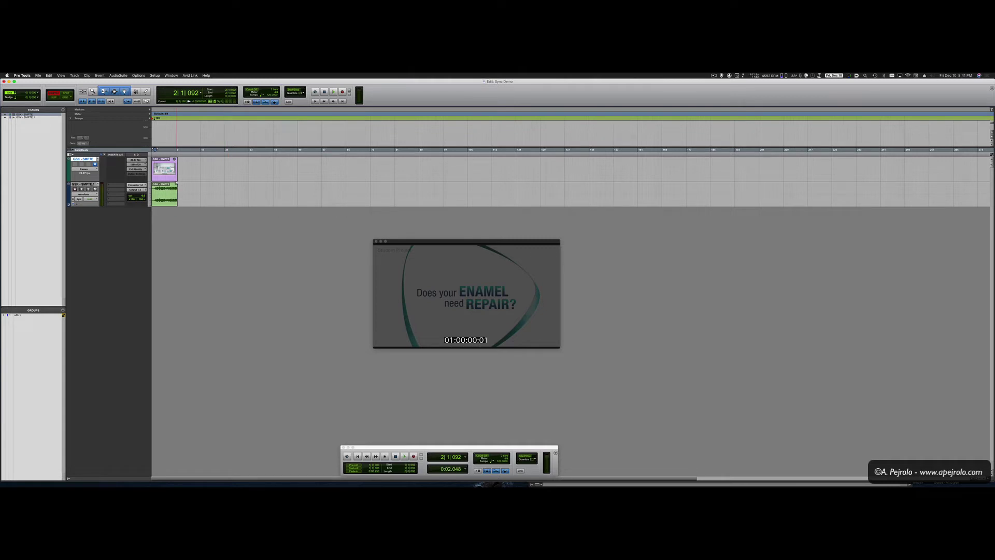
key(Return)
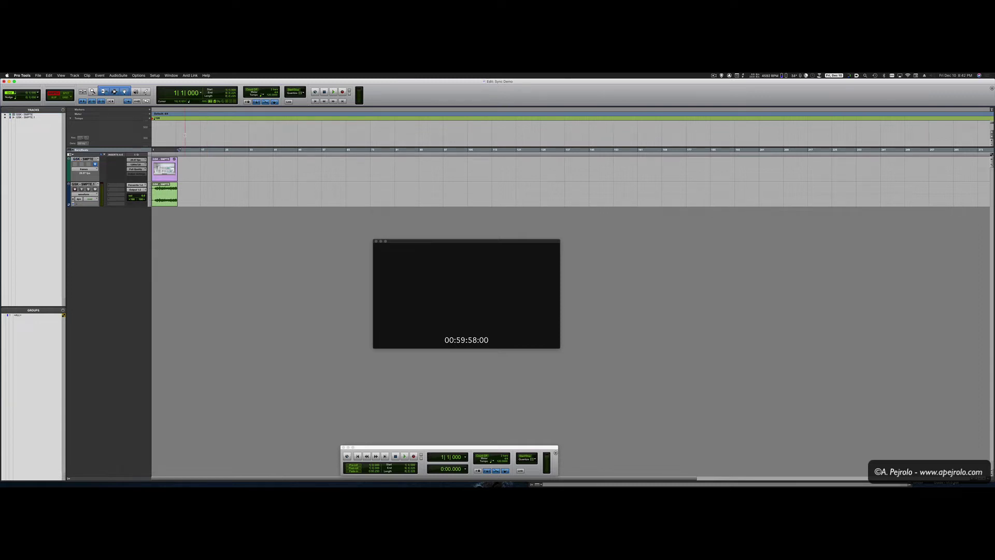
Step: Move the song start so bar 1 begins at timecode 01:00:00:00
click(100, 75)
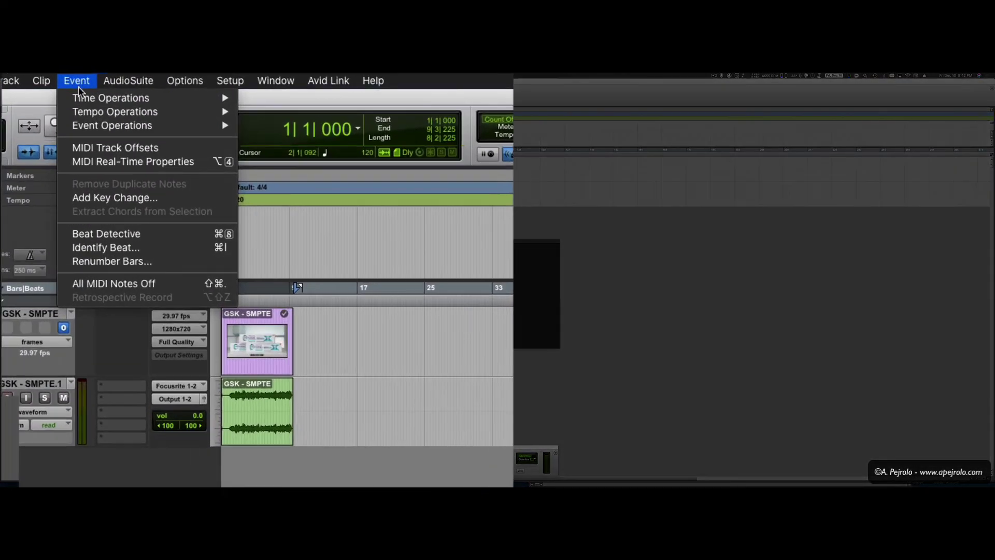
mouse_move(70, 91)
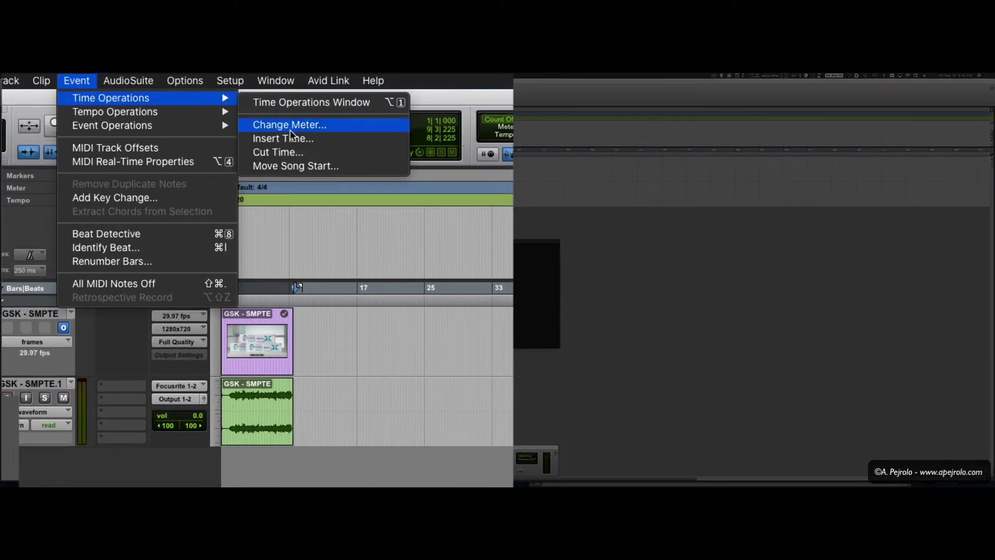
click(350, 166)
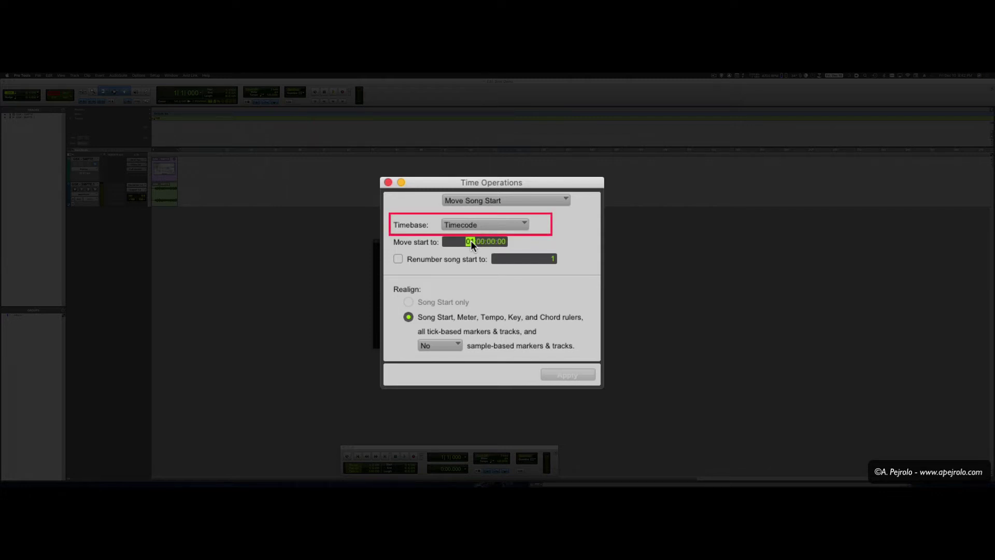
key(Return)
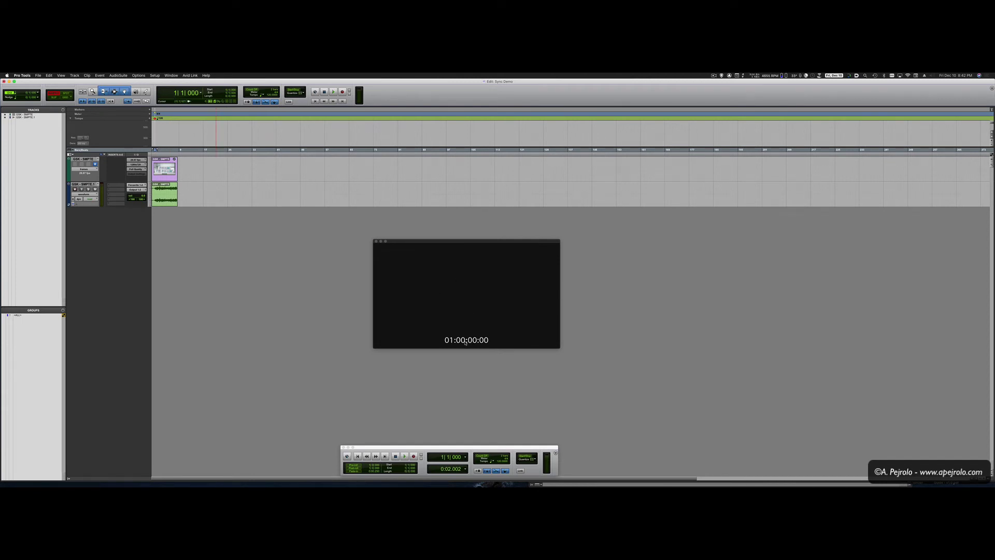
Step: Play the zoomed-in session from its start to check the picture against bar 1
key(space)
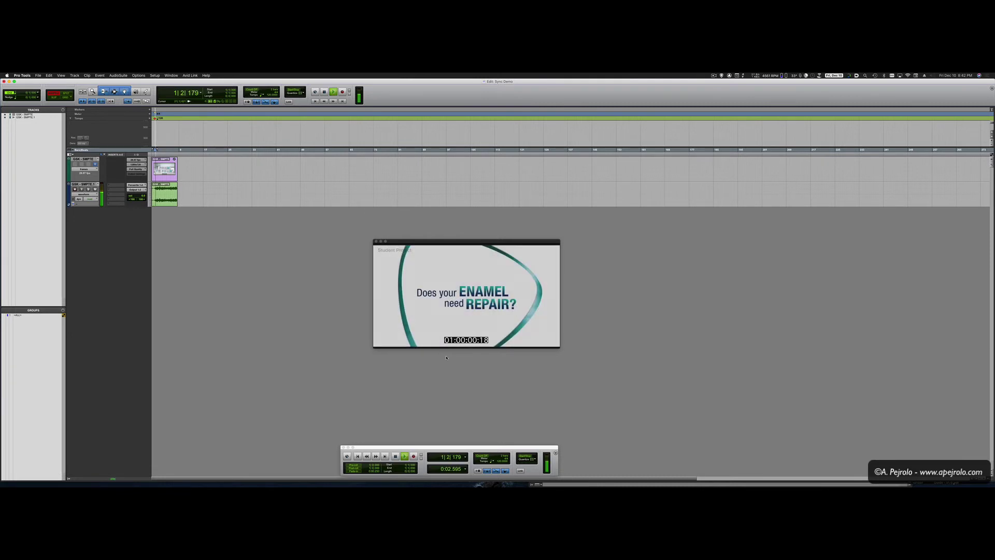
key(space)
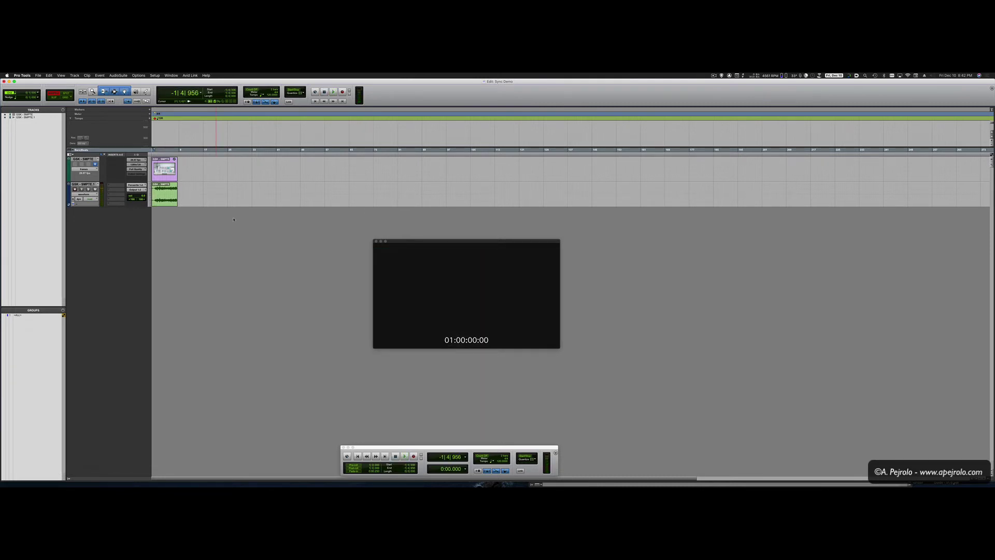
click(163, 141)
key(super+bracketright)
key(super+bracketright)
key(super+bracketright)
key(super+bracketright)
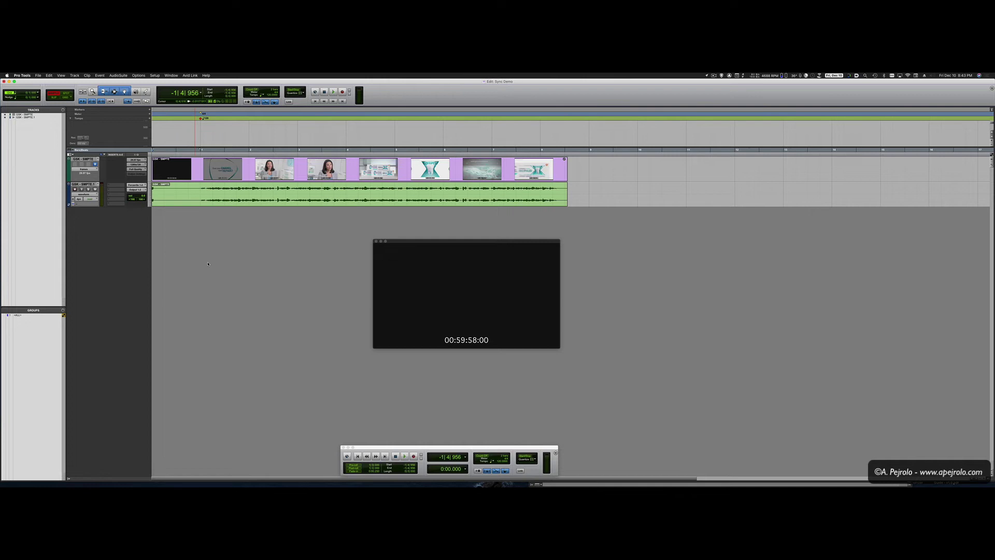
key(space)
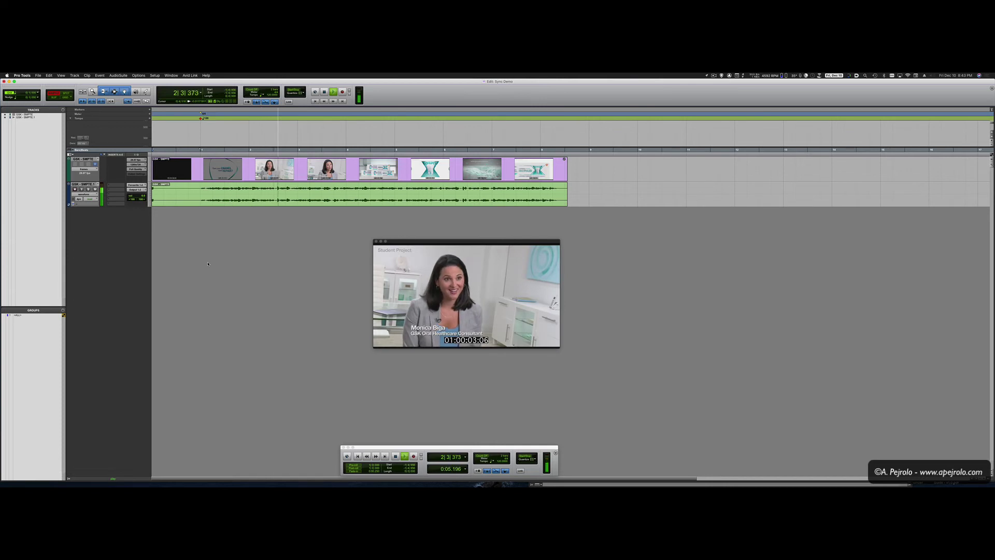
key(space)
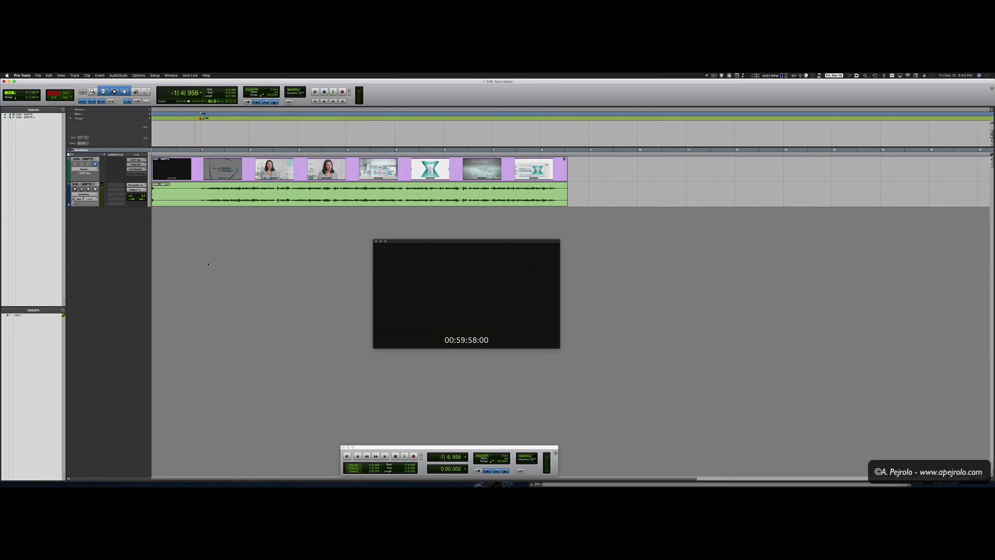
key(space)
key(space)
Step: Locate playback to bar 1 by entering 1 in the Main Counter
click(172, 94)
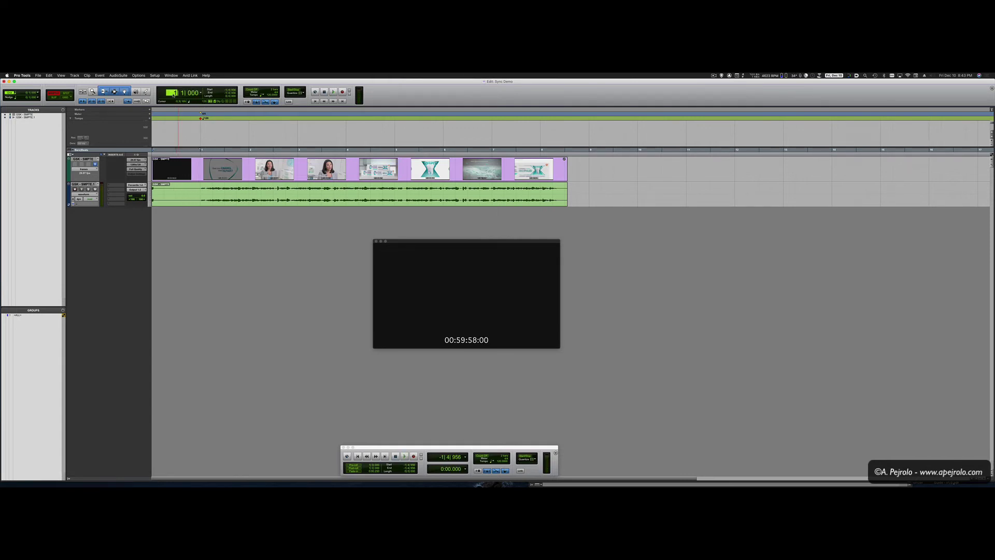
text(1)
key(Return)
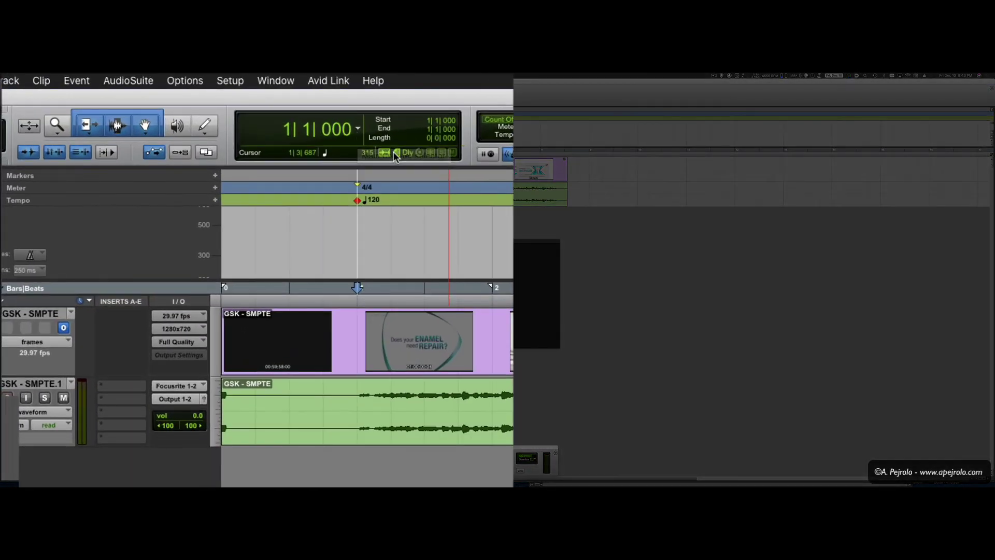
Step: Show a Timecode sub counter beneath the bars-and-beats Main Counter
click(357, 130)
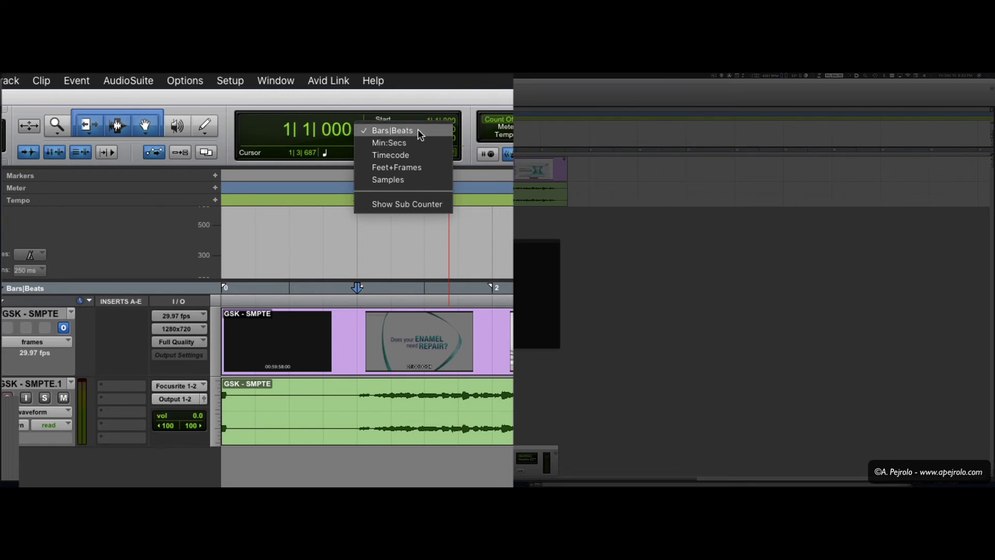
click(414, 204)
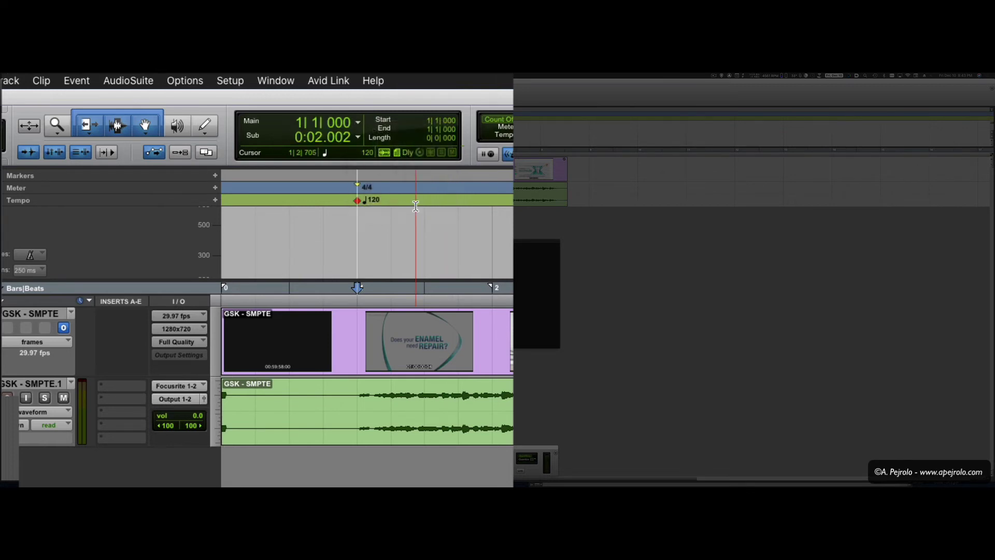
click(357, 136)
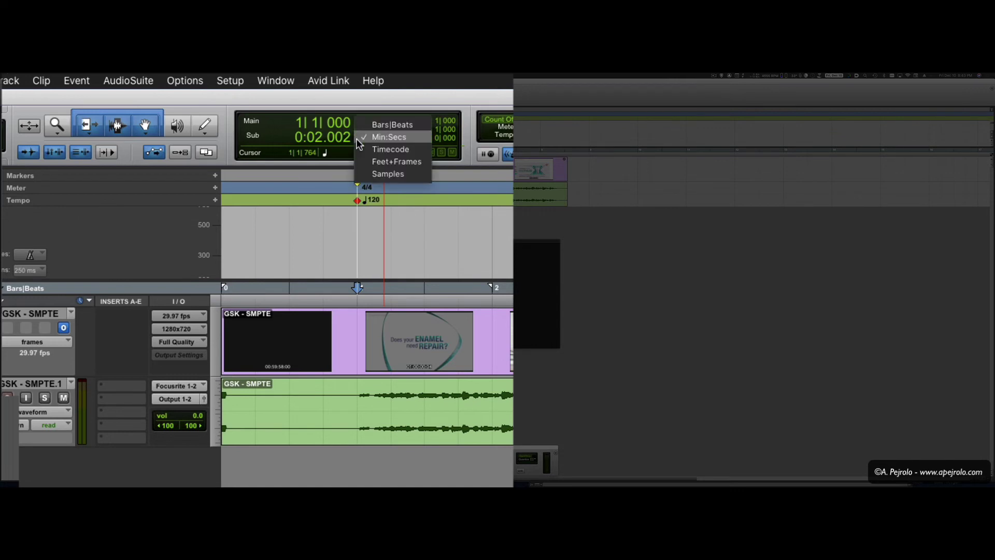
click(415, 145)
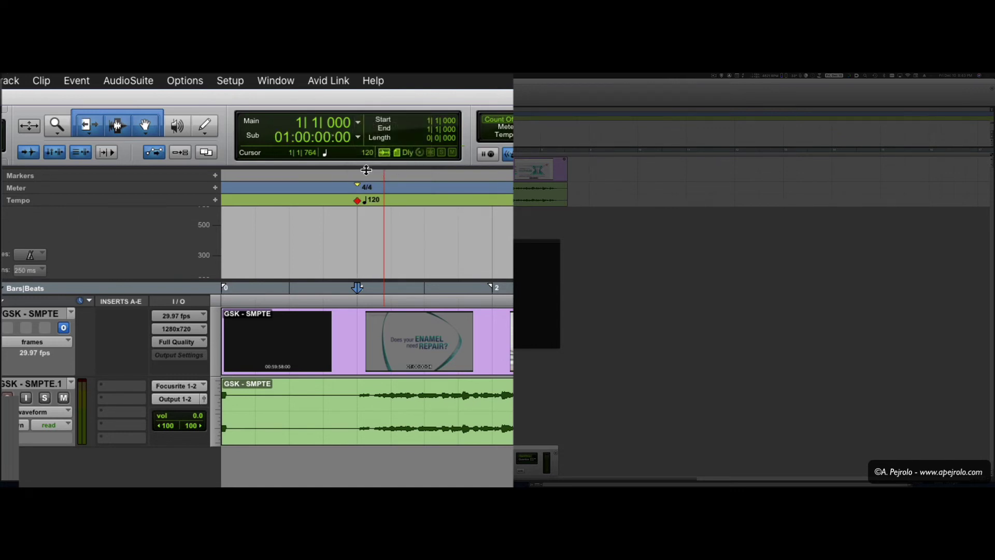
Step: Play briefly from bar 1, where the sub counter reads 01:00:00:00
click(355, 238)
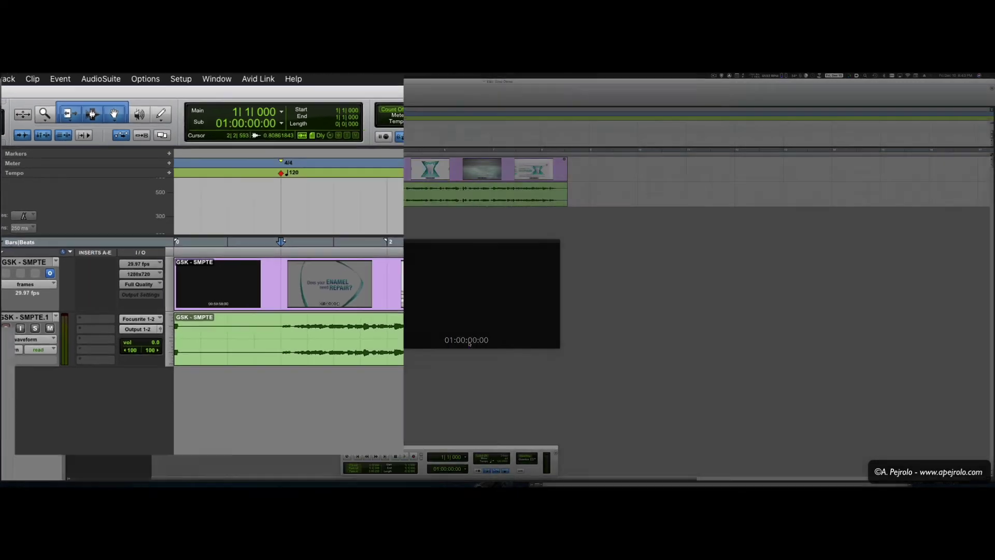
key(space)
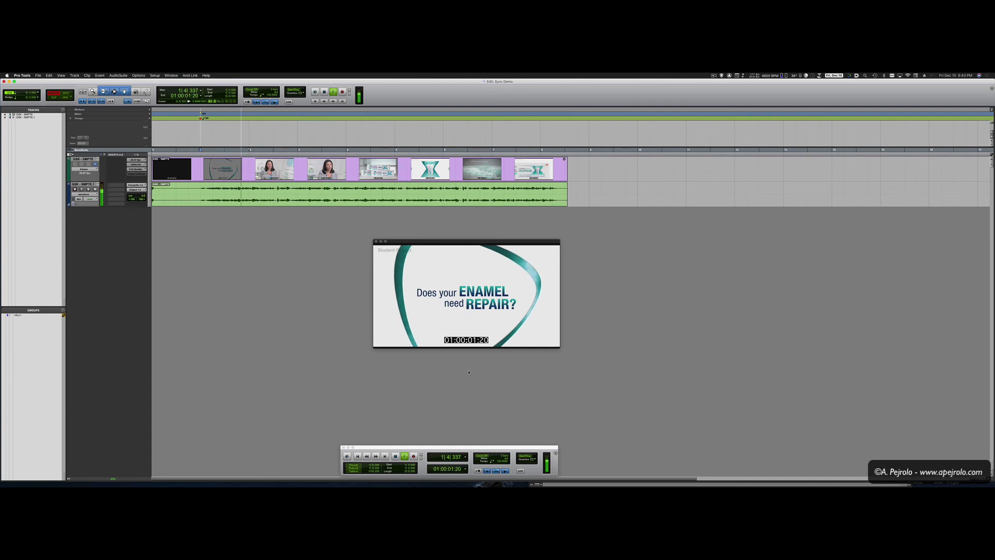
key(space)
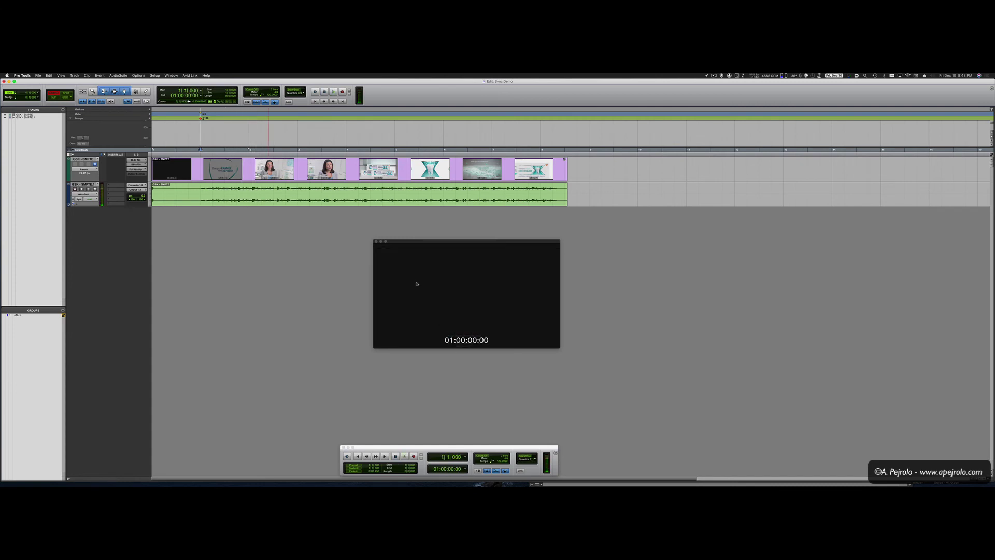
Step: In the Movie Sync session with the Michelob commercial, place the playhead near bar 4 and open the File menu
click(345, 116)
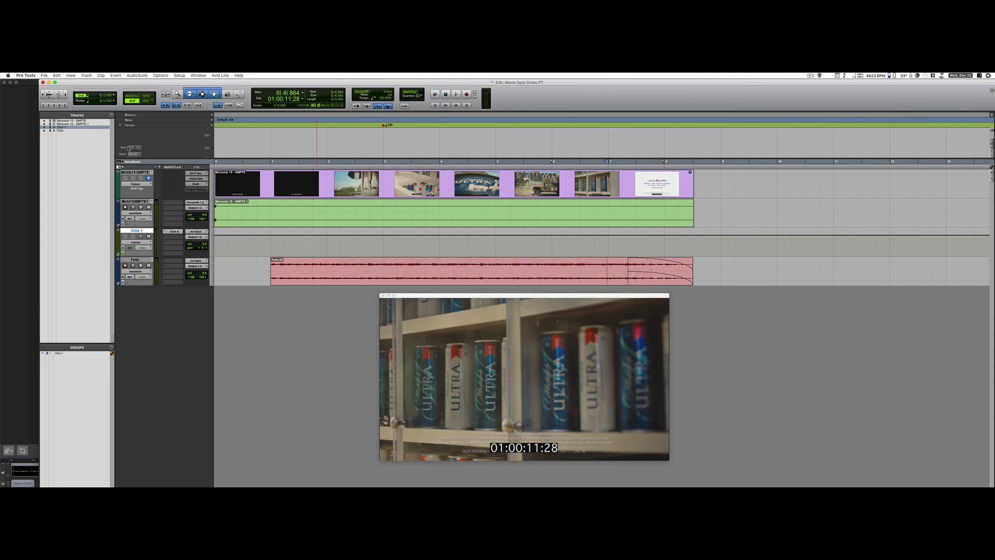
click(44, 75)
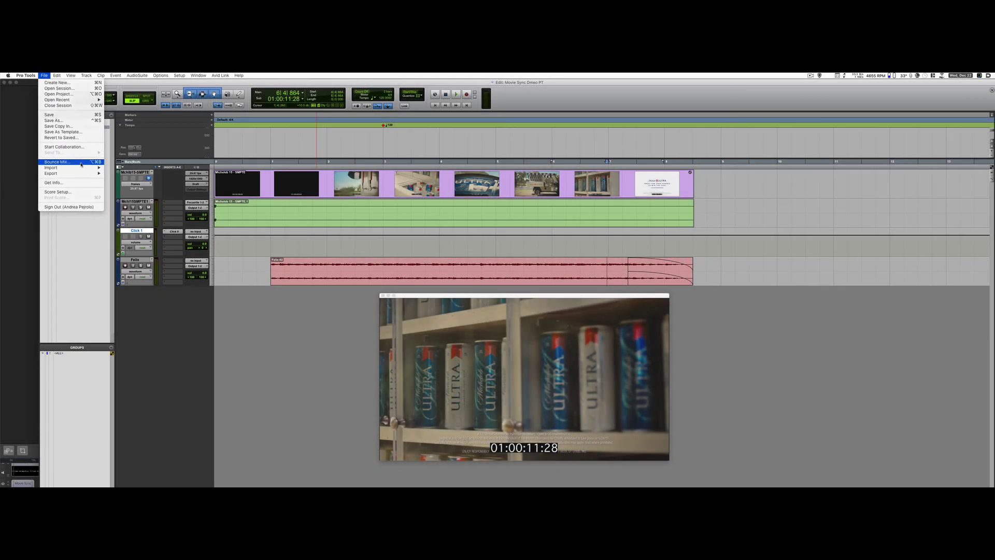
Step: Set Bounce Mix to a MOV file named Movie Sync Dmeo PT_1 with video included, encoded as H.264
click(137, 255)
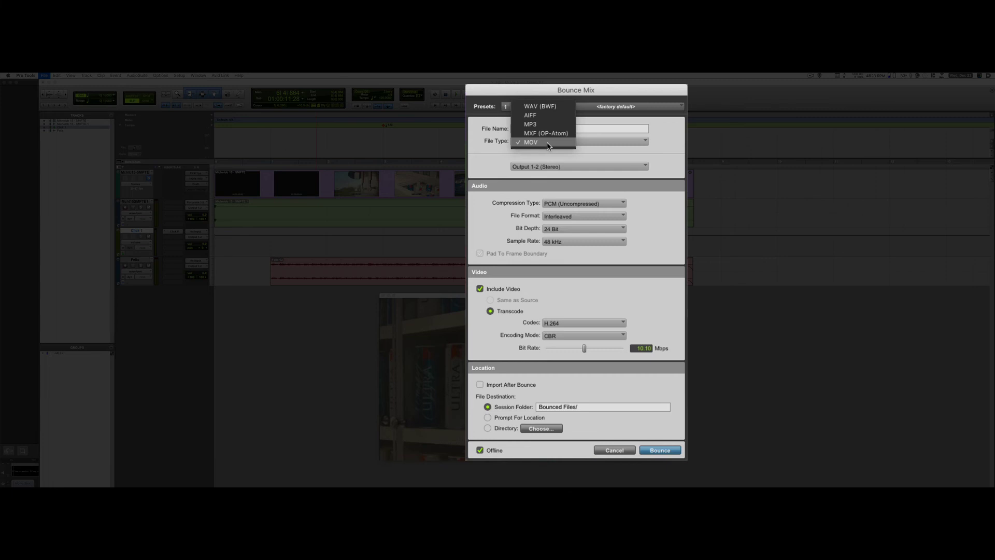
click(547, 143)
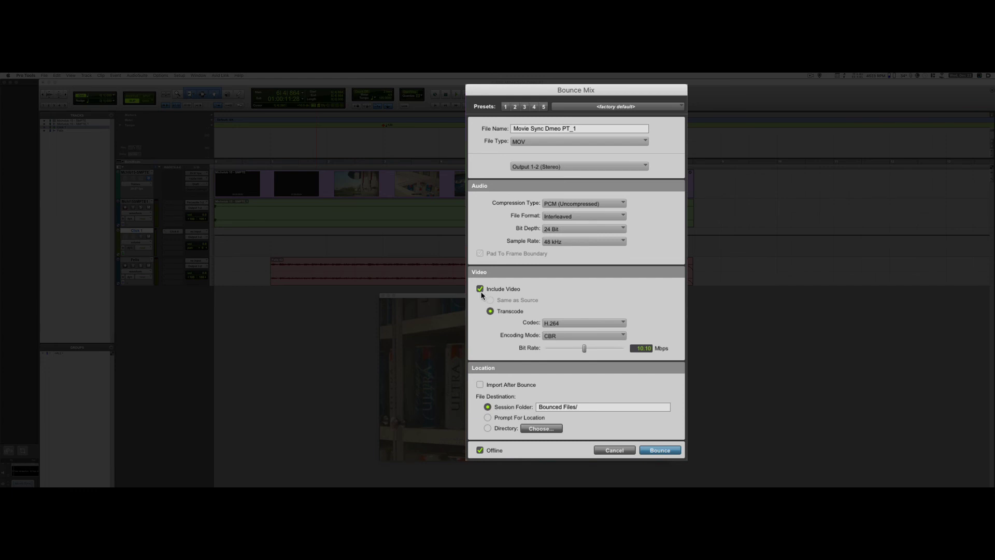
click(571, 323)
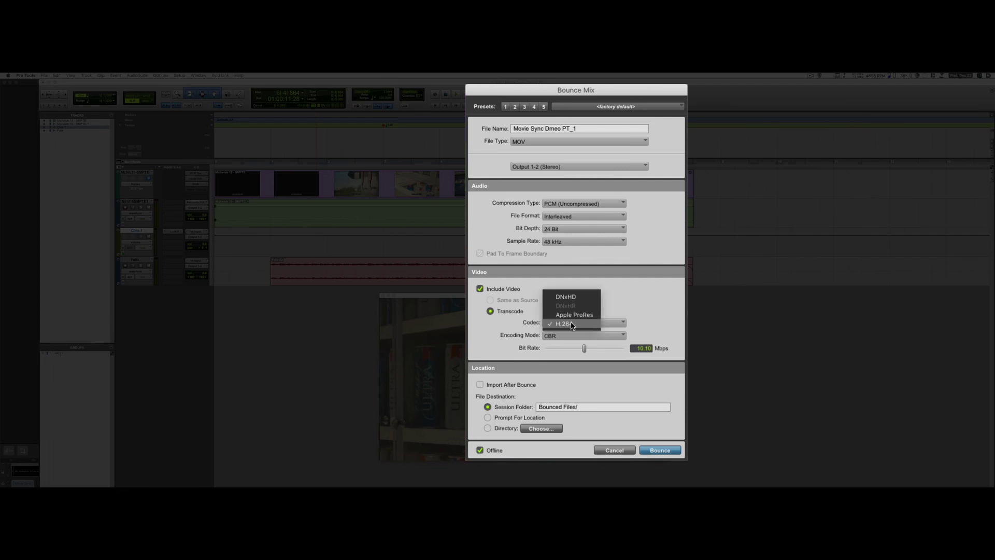
click(571, 324)
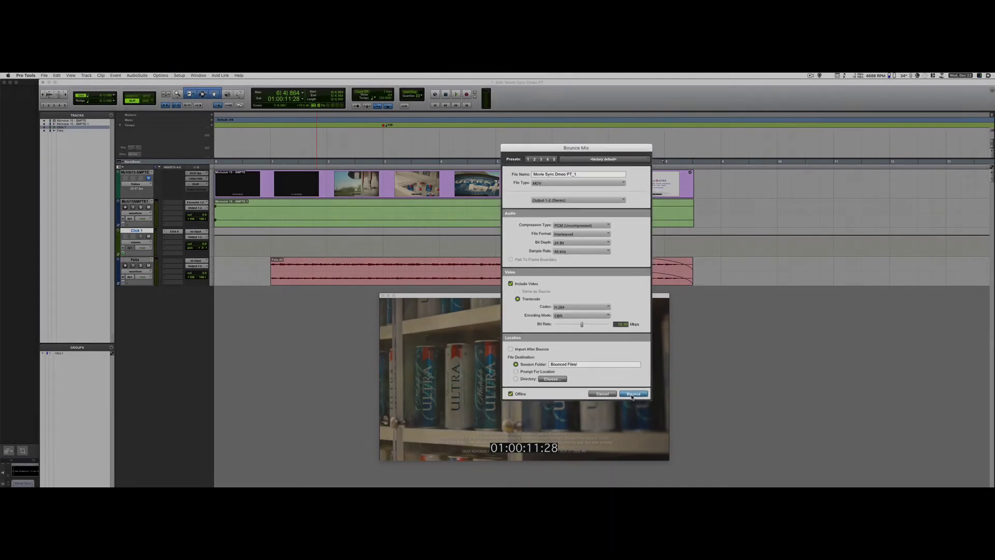
Step: Bounce Movie Sync Dmeo PT_1.mov and view the 23 MB file in the Bounced Files folder
click(632, 394)
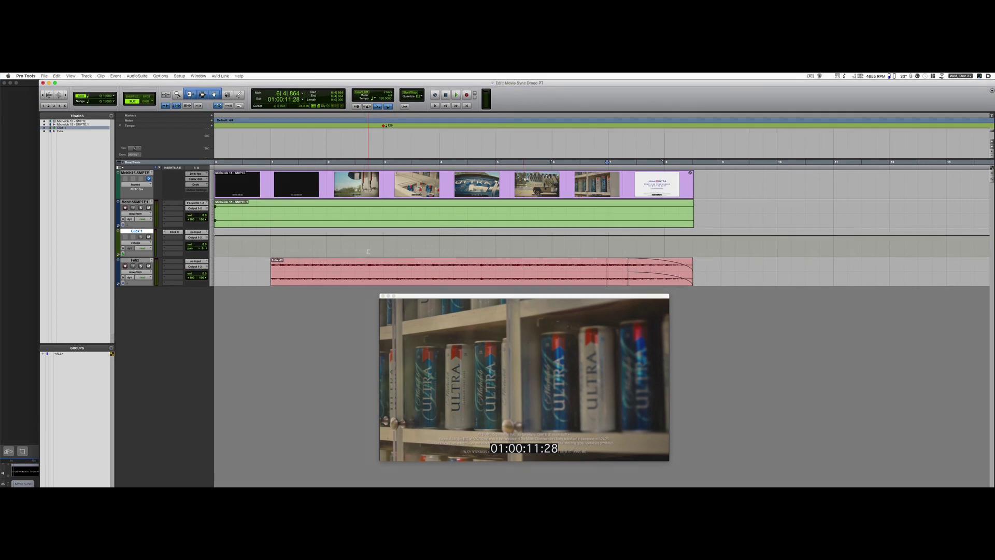
key(super+Tab)
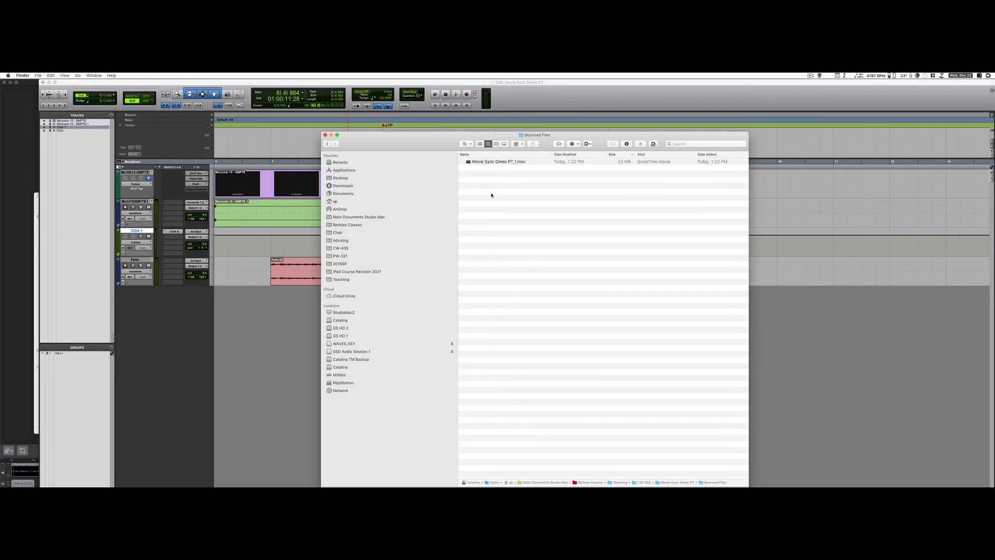